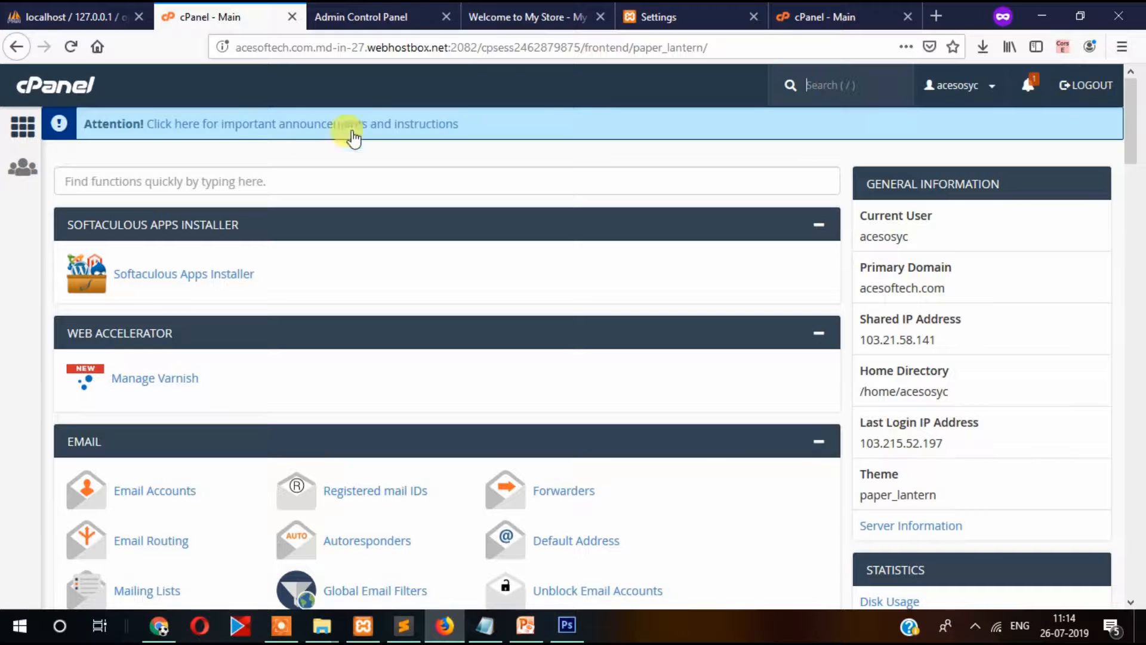
# Go back to the cPanel home page and launch Softaculous Apps Installer.
pyautogui.click(50, 91)
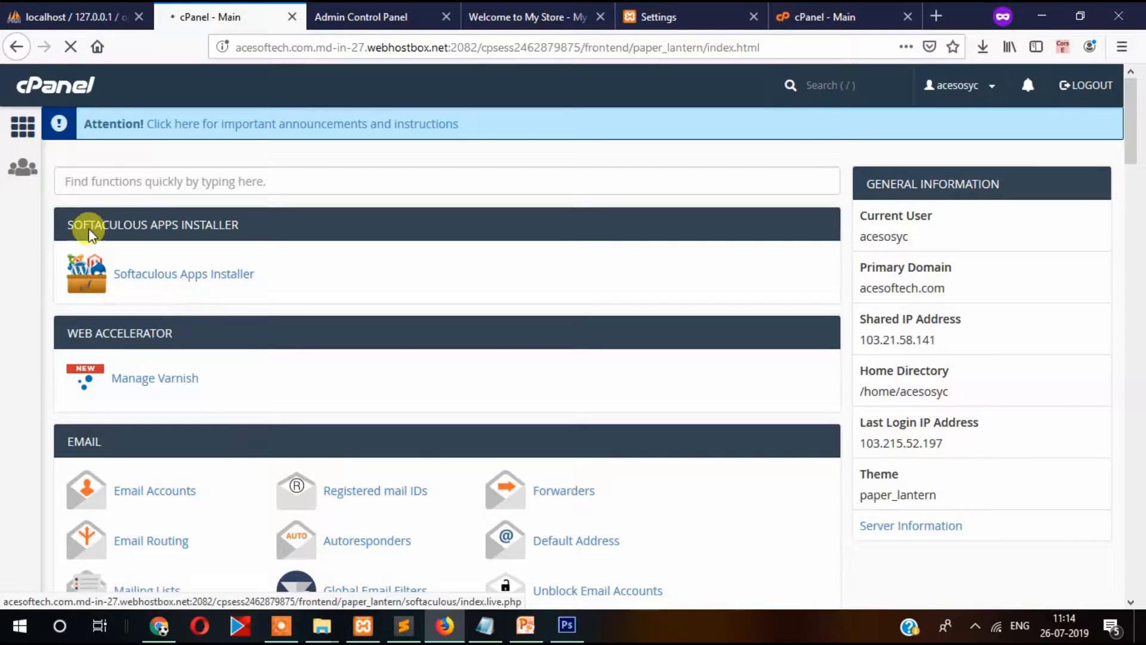
pyautogui.click(194, 279)
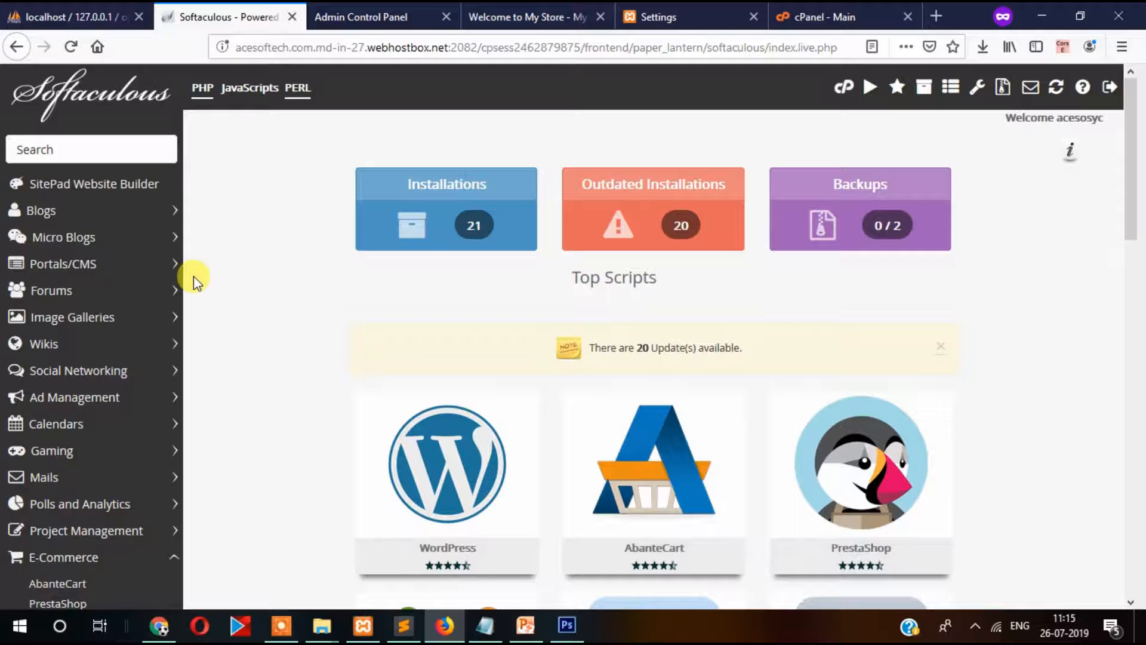
# Open OpenCart (version 3.0.3.2) from the E-Commerce category and scroll its overview.
pyautogui.scroll(-9, 193, 276)
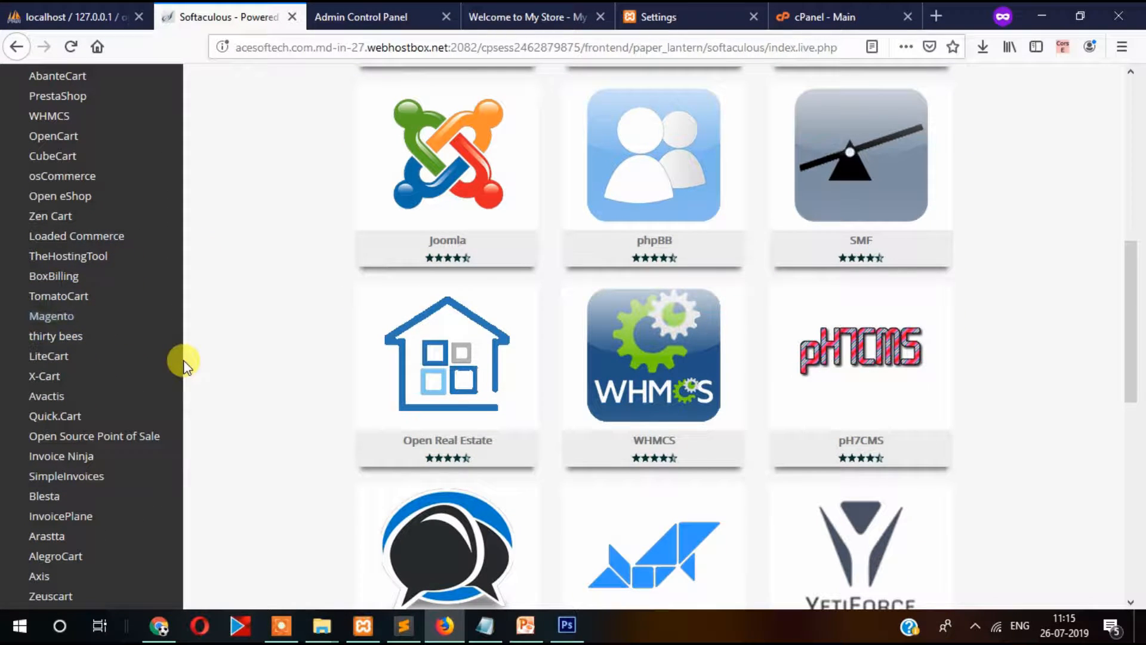
pyautogui.scroll(3, 184, 361)
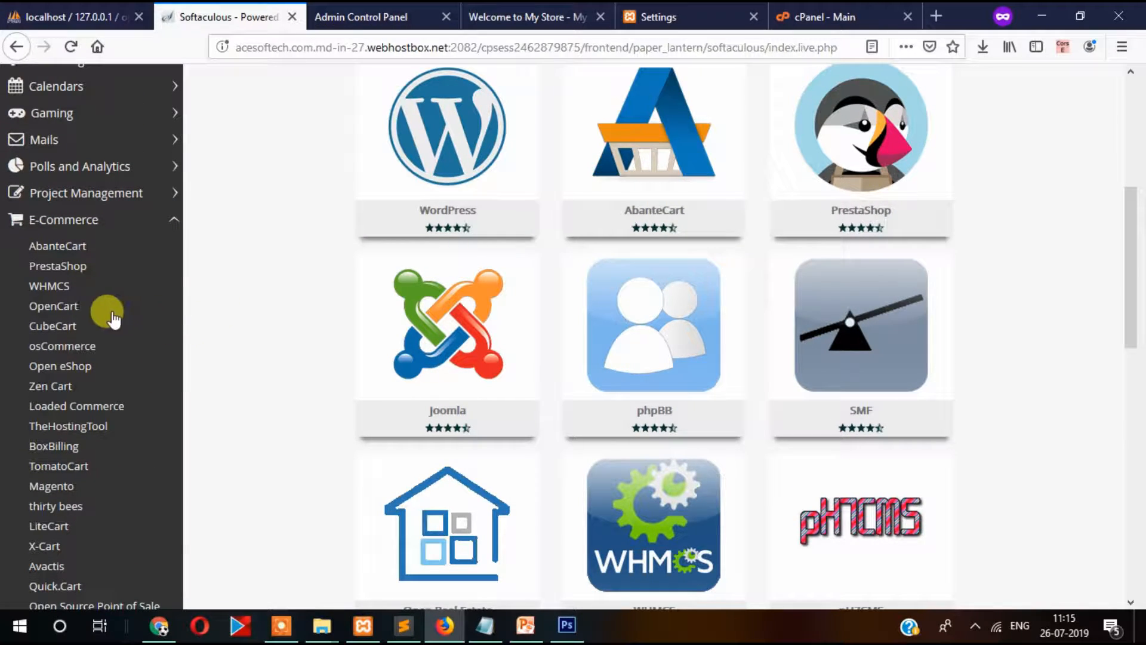
pyautogui.click(69, 309)
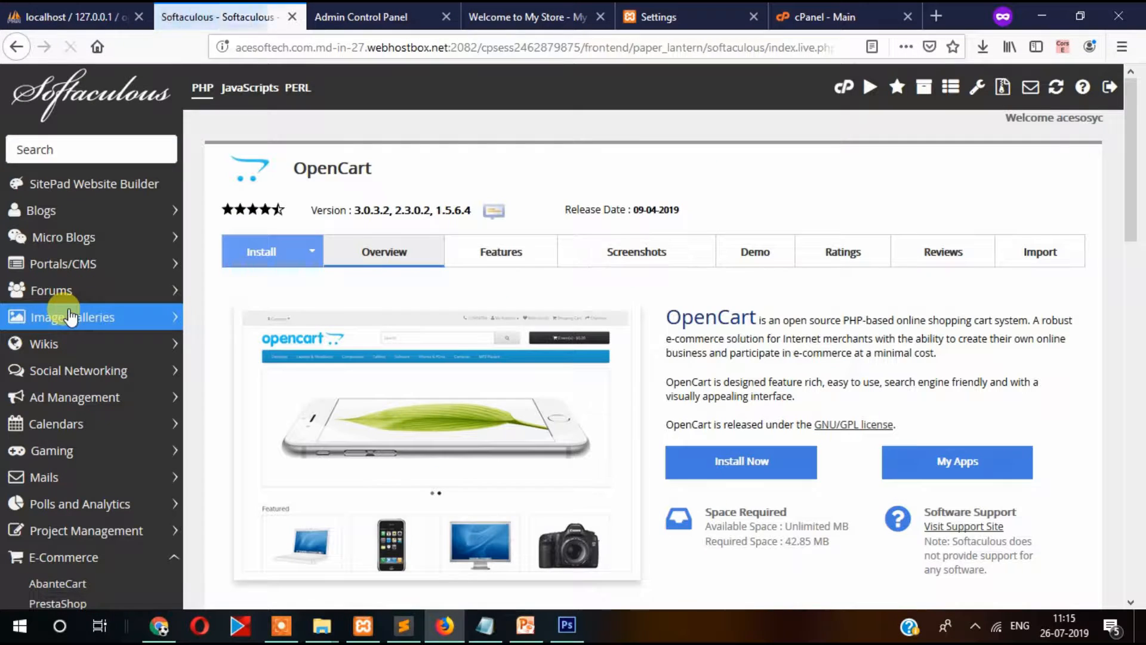
pyautogui.scroll(-5, 70, 317)
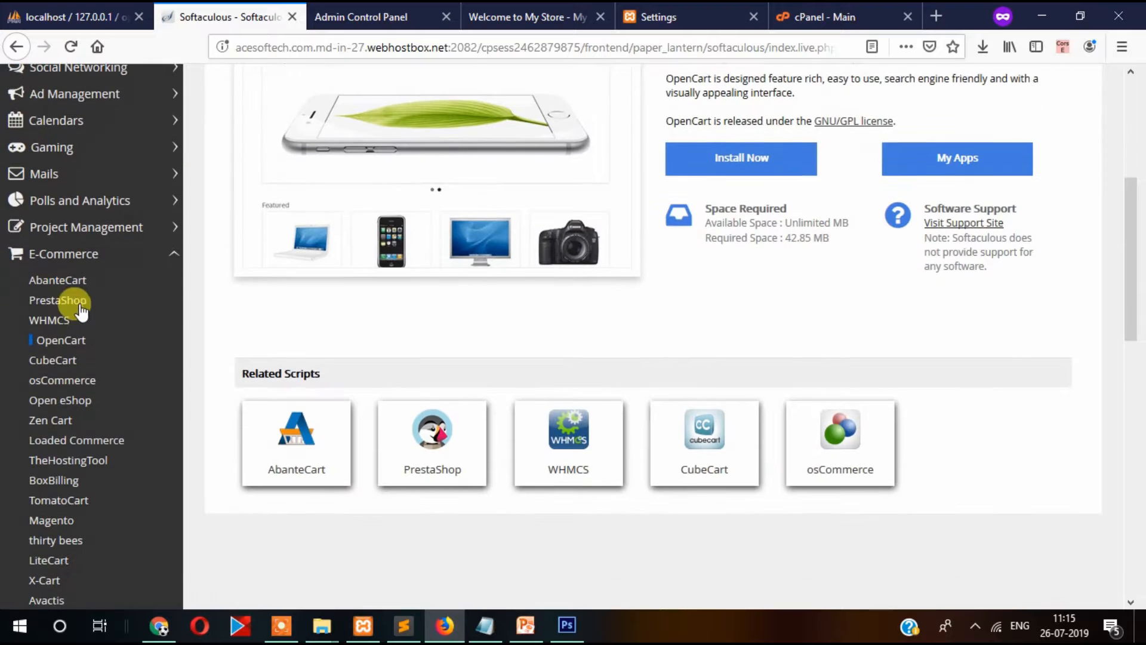
# Start a new OpenCart installation and open the Choose Domain list.
pyautogui.click(735, 170)
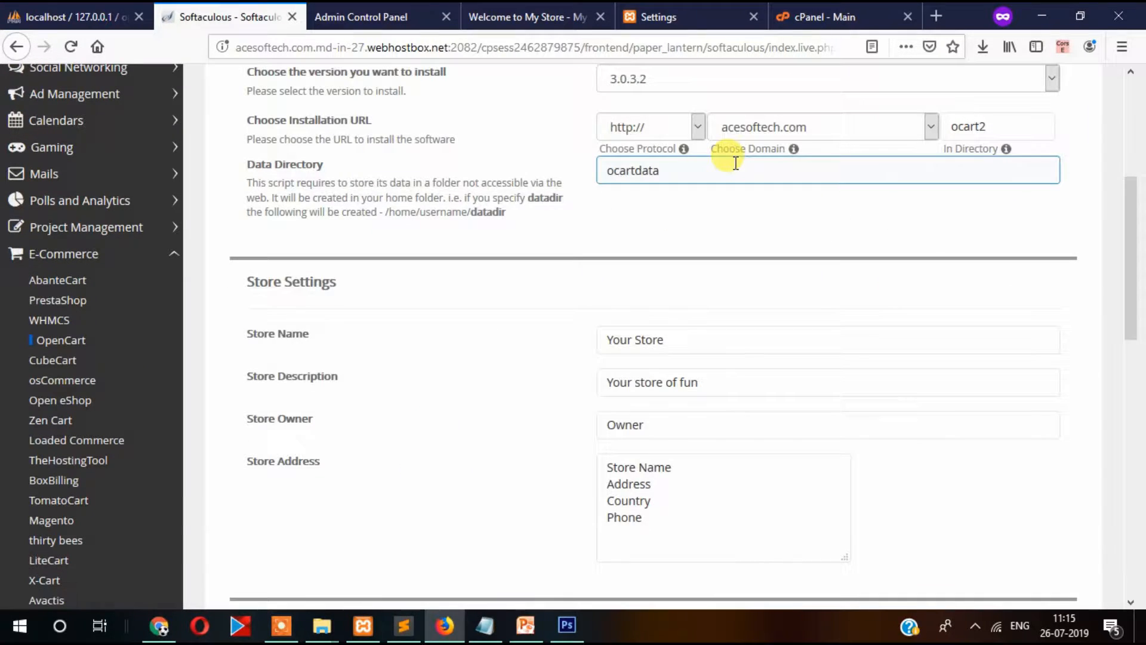
pyautogui.click(786, 136)
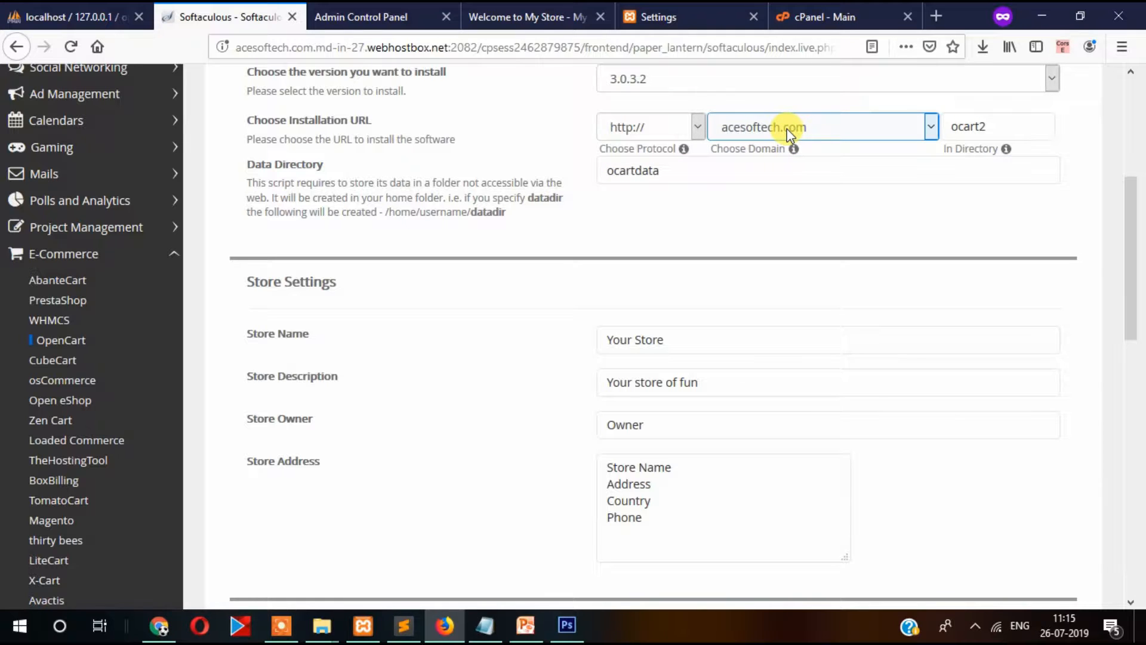
pyautogui.click(787, 132)
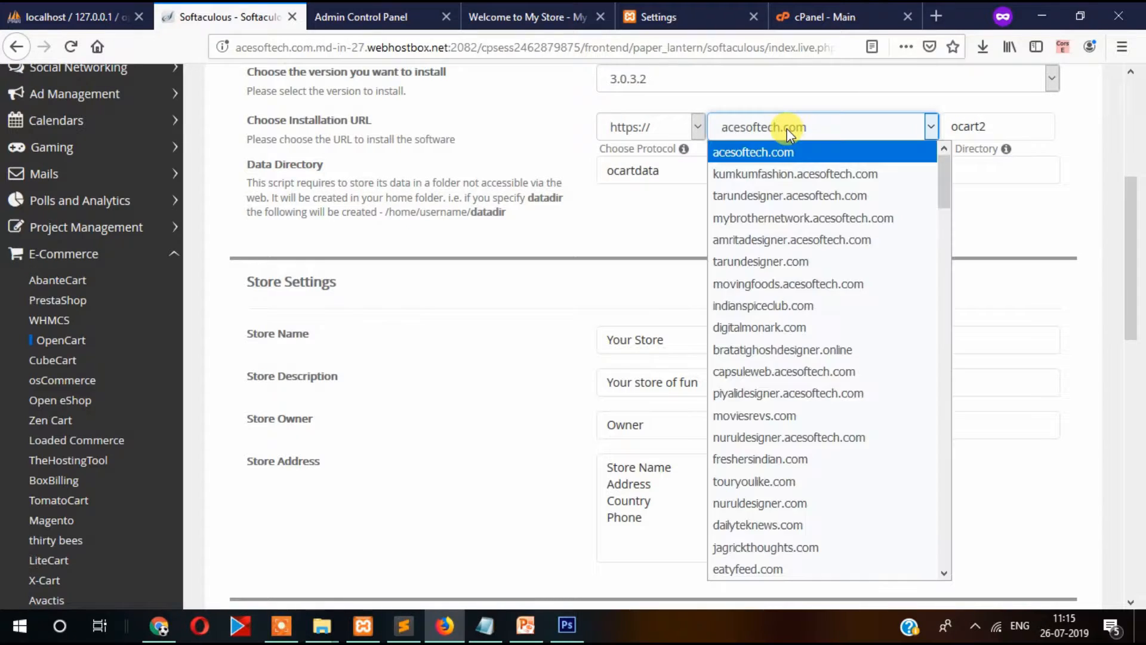
pyautogui.click(767, 236)
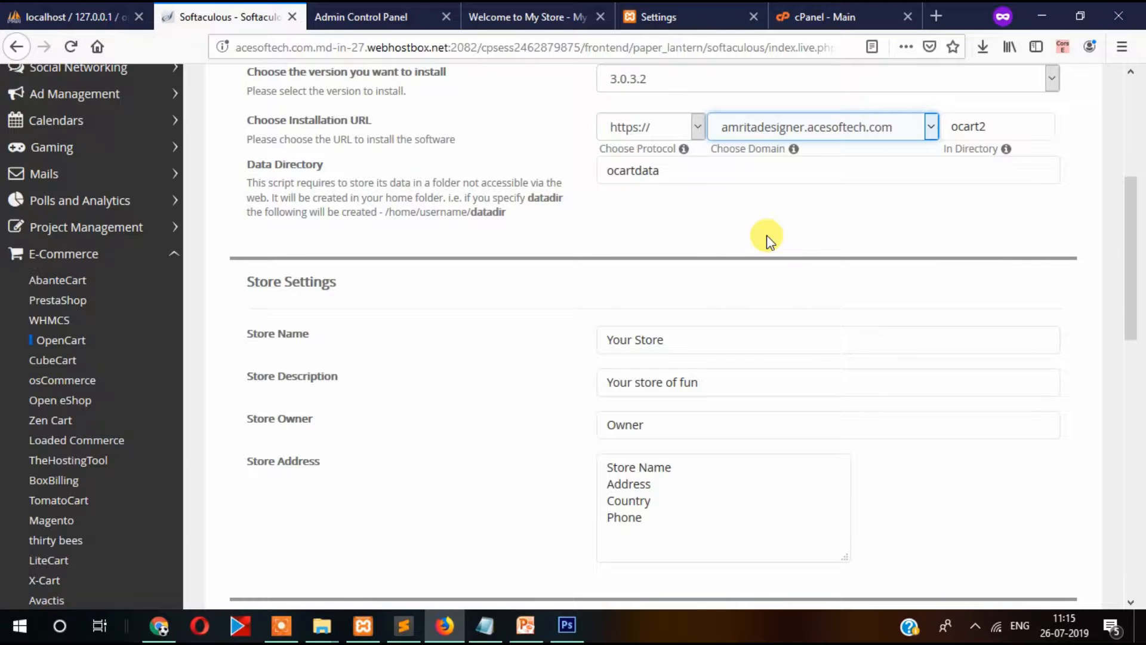
pyautogui.press('Down')
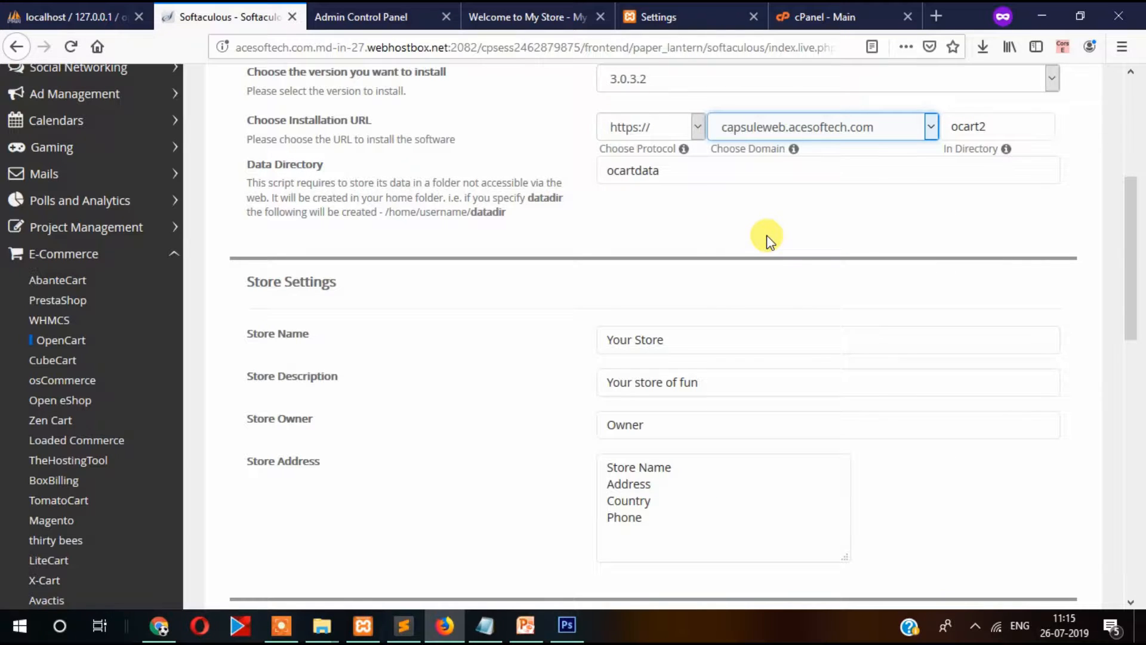
pyautogui.click(786, 136)
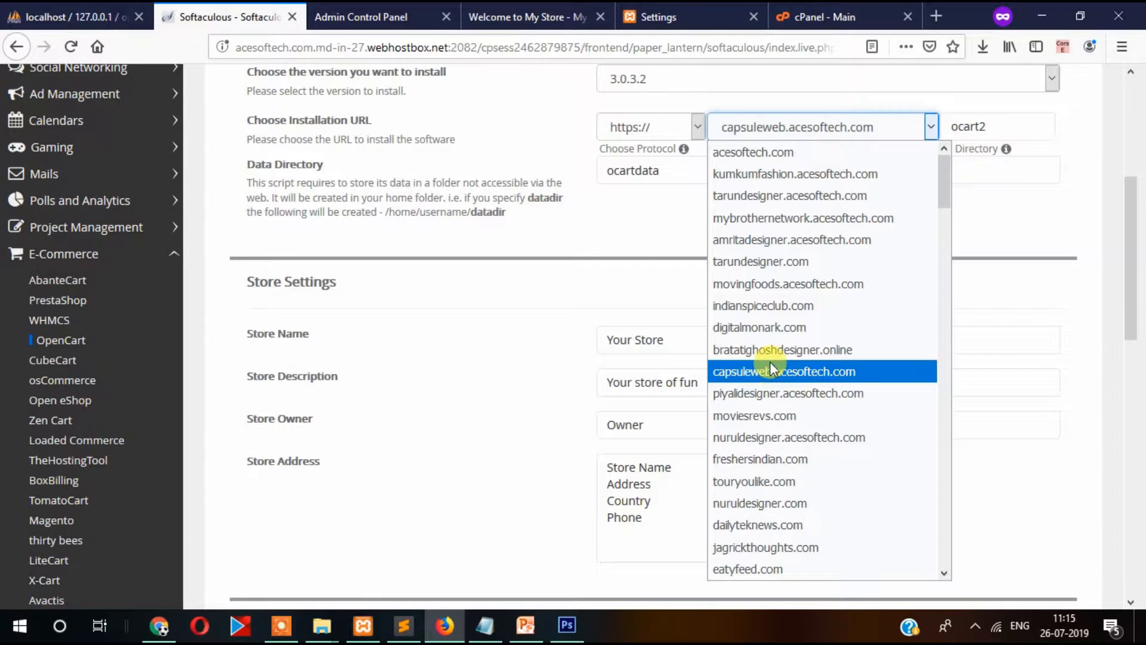
# Select canadaklik.com as the domain, keeping directory ocart2 and data directory ocartdata.
pyautogui.press('Down')
pyautogui.press('Down')
pyautogui.press('Down')
pyautogui.press('Down')
pyautogui.press('Down')
pyautogui.press('Down')
pyautogui.press('Down')
pyautogui.press('Down')
pyautogui.press('Down')
pyautogui.press('Down')
pyautogui.press('Down')
pyautogui.press('Down')
pyautogui.press('Down')
pyautogui.press('Down')
pyautogui.press('Down')
pyautogui.press('Down')
pyautogui.press('Down')
pyautogui.press('Down')
pyautogui.press('Down')
pyautogui.press('Down')
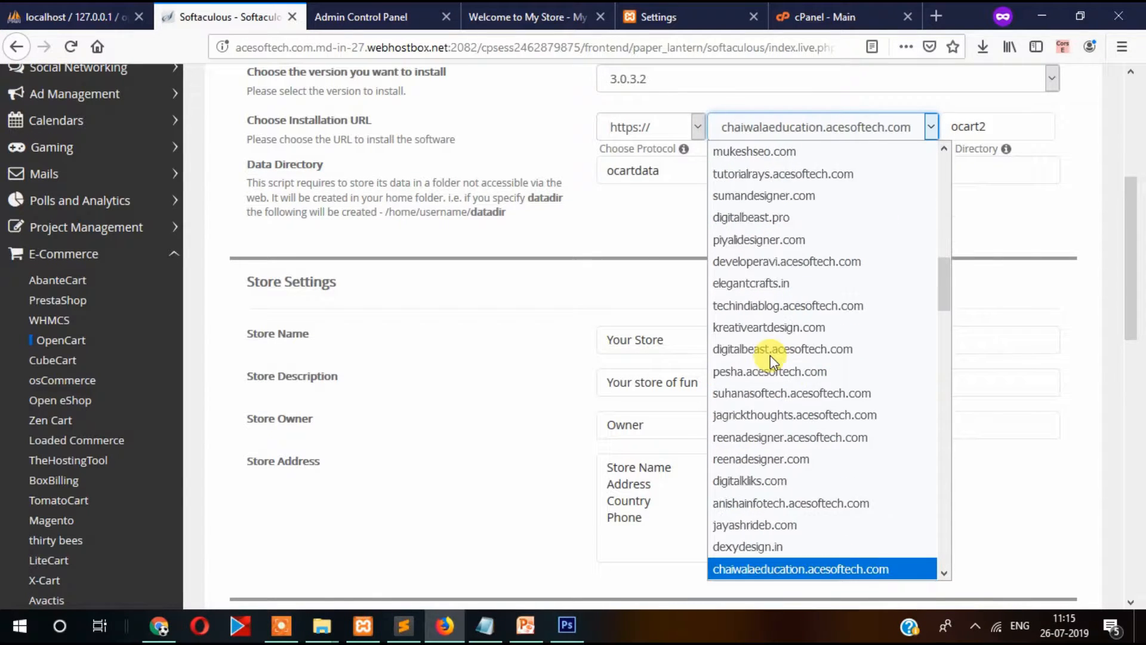
pyautogui.press('Down')
pyautogui.press('Down')
pyautogui.press('Down')
pyautogui.press('Down')
pyautogui.press('Down')
pyautogui.press('Down')
pyautogui.press('Down')
pyautogui.press('Down')
pyautogui.press('Down')
pyautogui.press('Down')
pyautogui.press('Down')
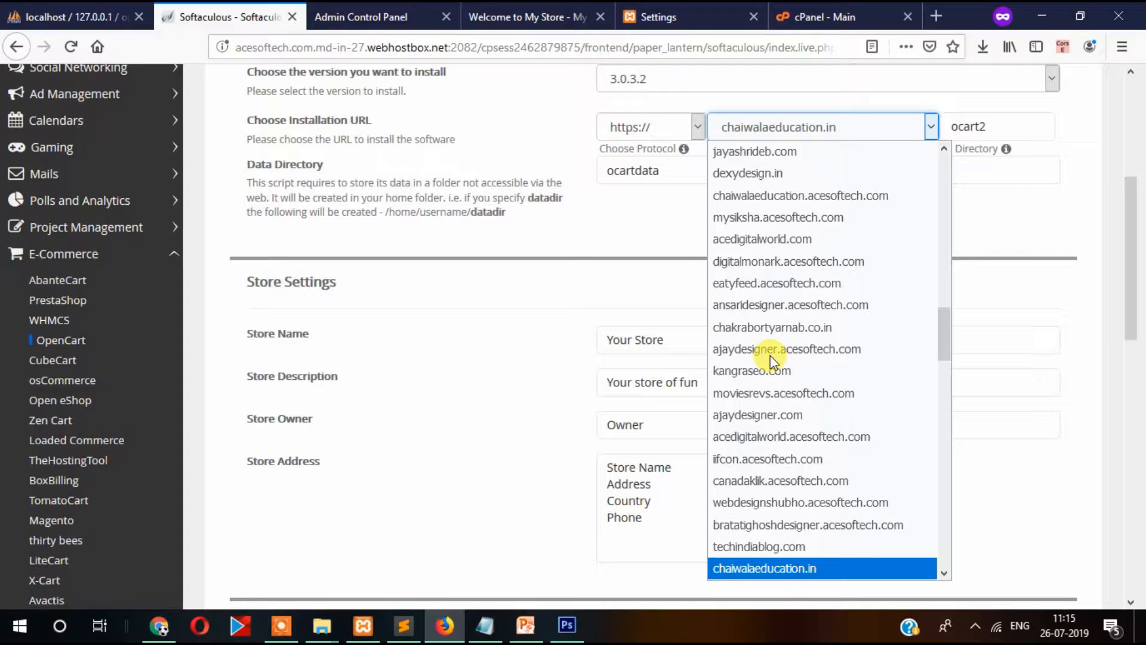
pyautogui.press('Up')
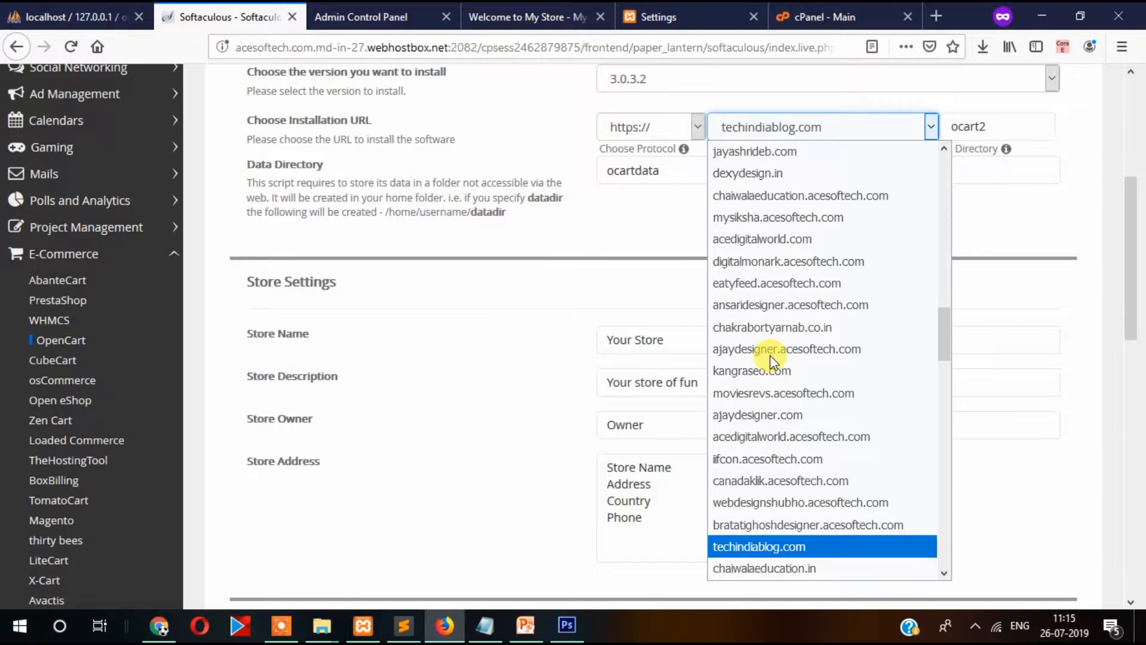
pyautogui.press('Down')
pyautogui.press('Down')
pyautogui.press('Down')
pyautogui.press('Down')
pyautogui.press('Down')
pyautogui.press('Down')
pyautogui.press('Down')
pyautogui.press('Down')
pyautogui.press('Down')
pyautogui.press('Down')
pyautogui.press('Down')
pyautogui.press('Down')
pyautogui.press('Down')
pyautogui.press('Down')
pyautogui.press('Down')
pyautogui.press('Down')
pyautogui.press('Down')
pyautogui.press('Down')
pyautogui.press('Down')
pyautogui.press('Down')
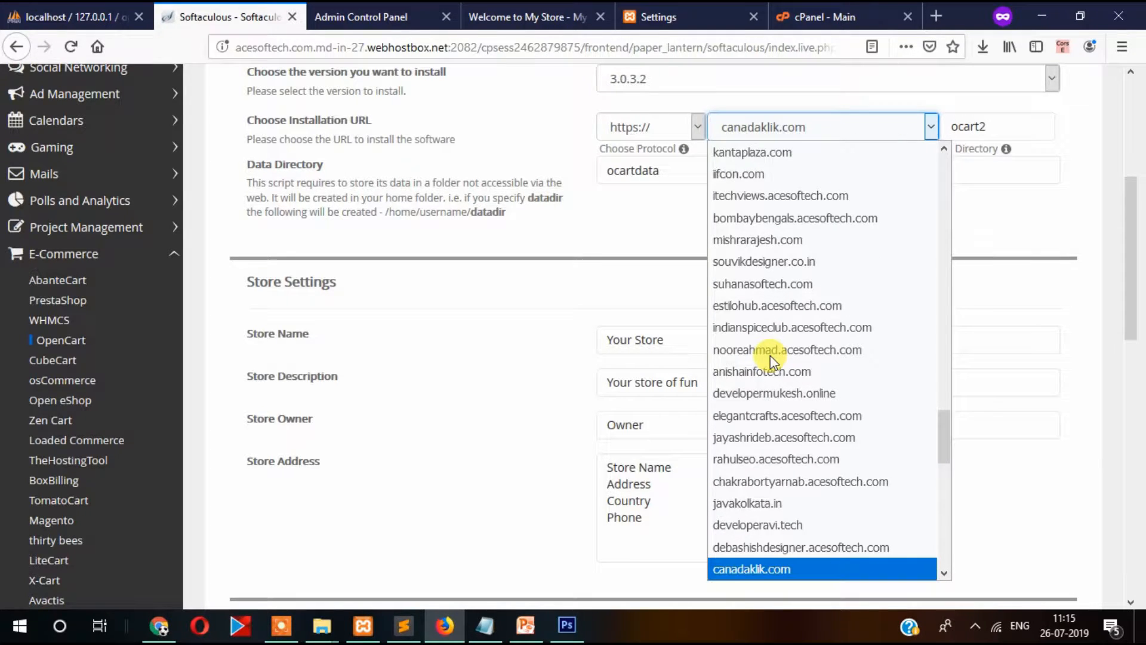
pyautogui.press('Return')
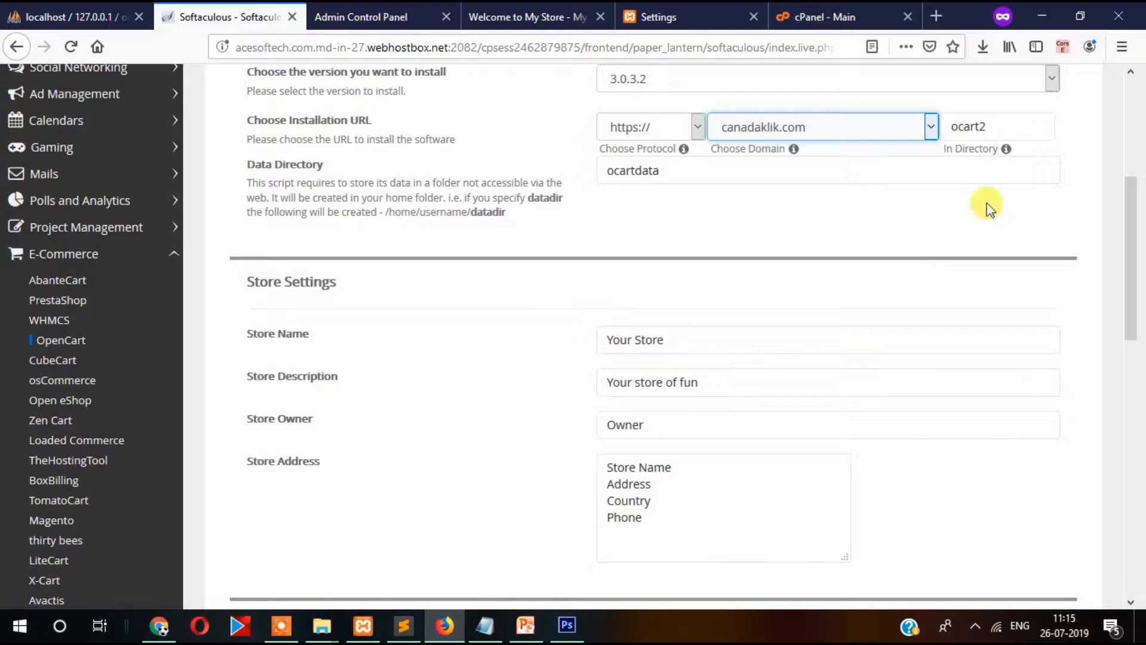
pyautogui.click(1006, 127)
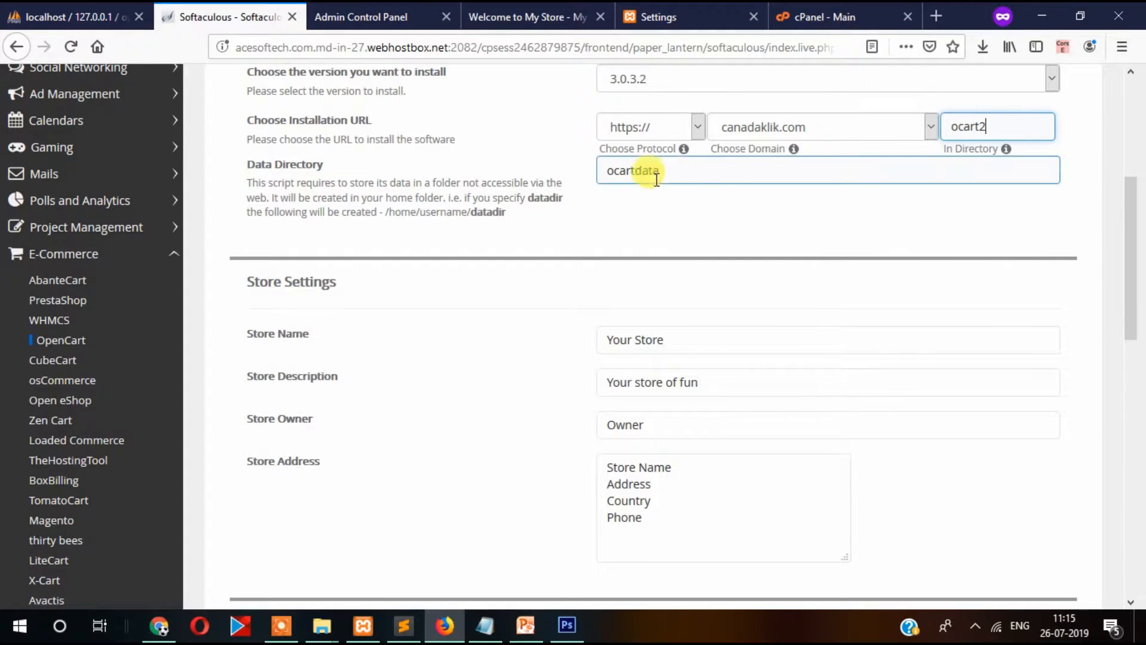
pyautogui.click(704, 175)
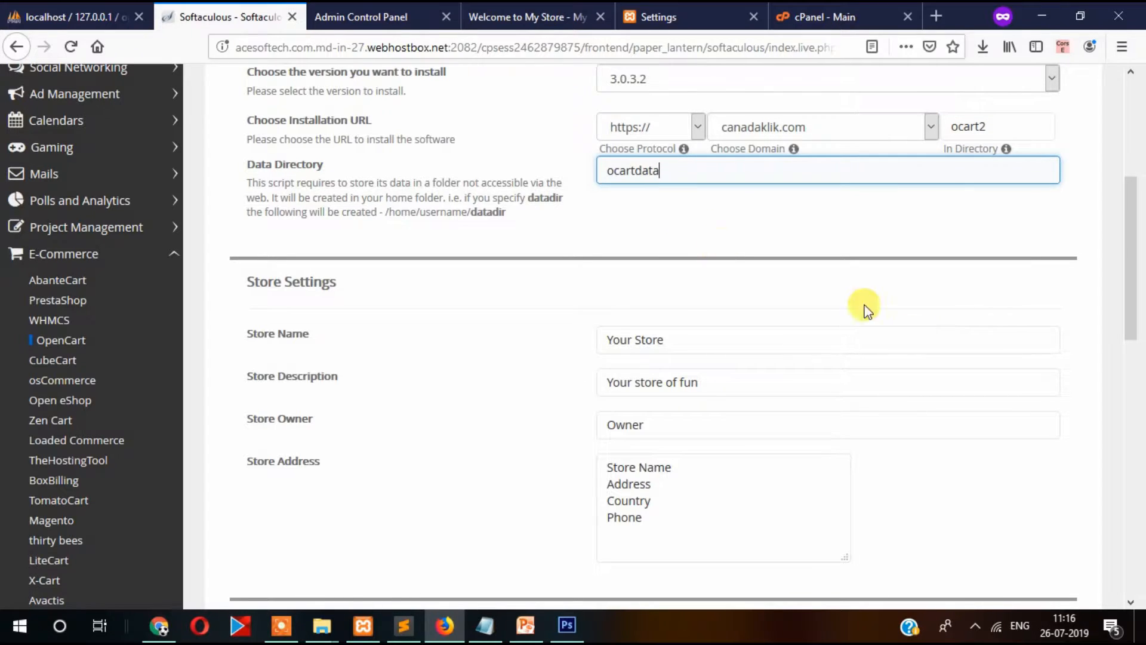
# Move down through the install form past the Store Name and site settings.
pyautogui.click(842, 237)
pyautogui.scroll(-3, 842, 237)
pyautogui.click(845, 172)
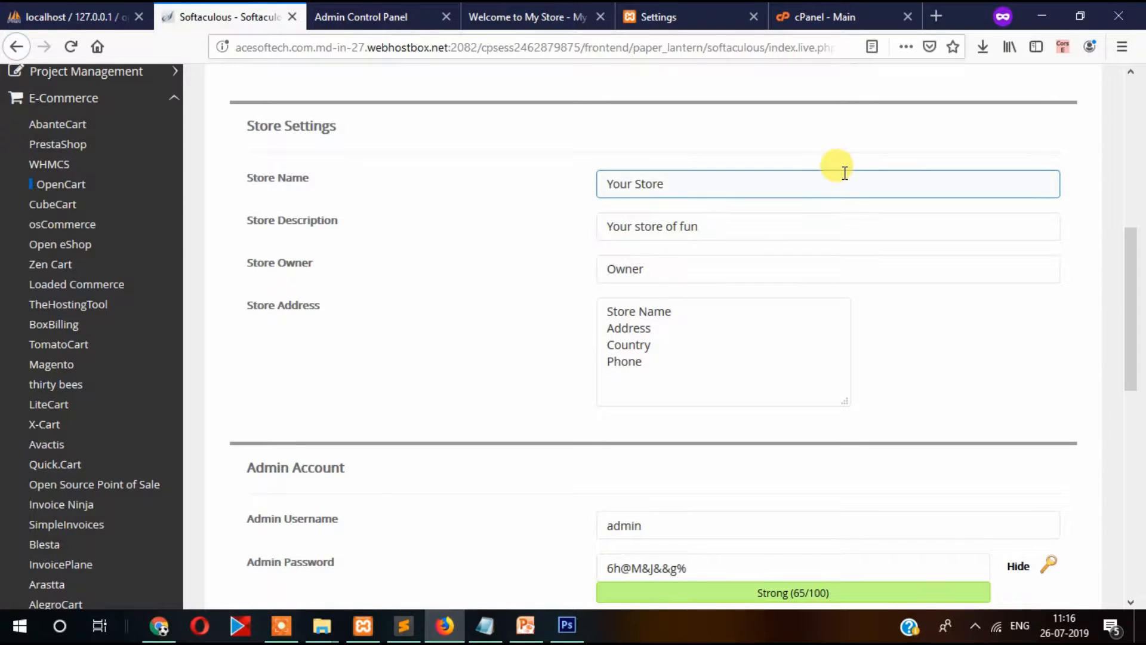
pyautogui.click(825, 317)
pyautogui.moveTo(856, 359); pyautogui.dragTo(852, 5)
pyautogui.click(840, 300)
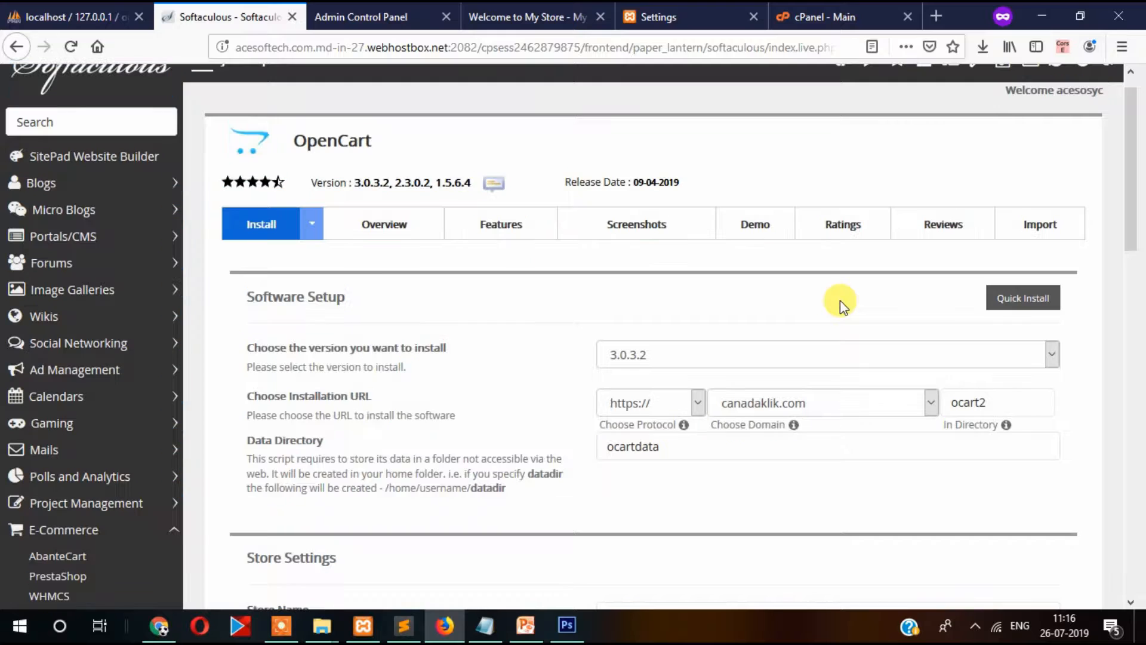
pyautogui.moveTo(1132, 185); pyautogui.dragTo(1132, 200)
pyautogui.scroll(-4, 724, 403)
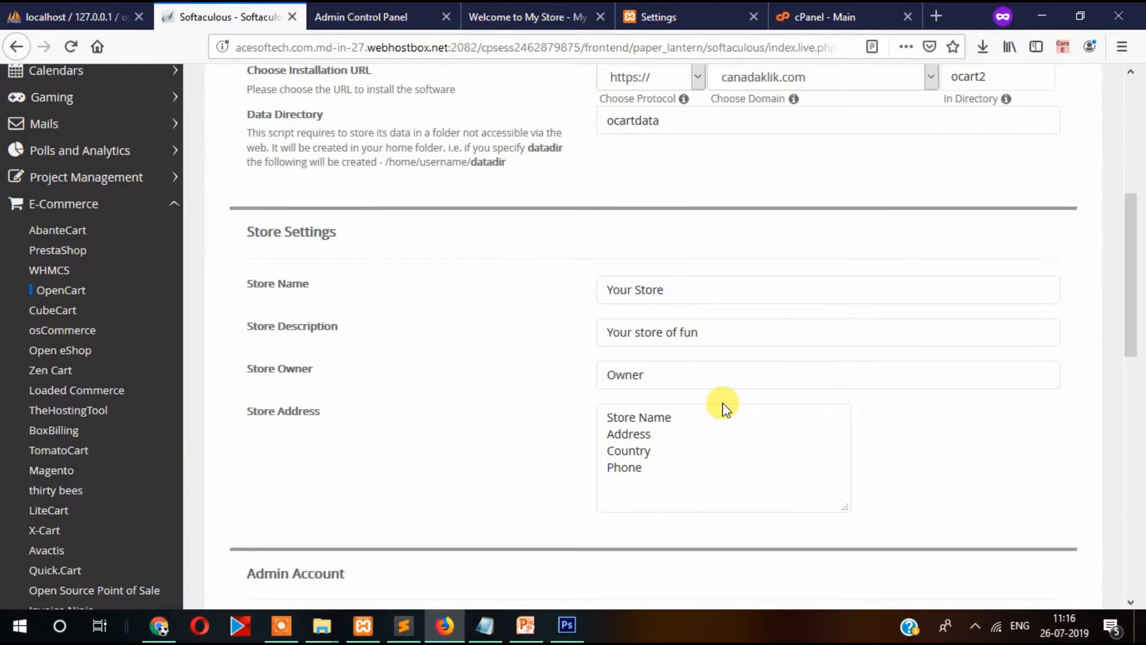
pyautogui.scroll(-5, 723, 394)
pyautogui.scroll(-1, 720, 375)
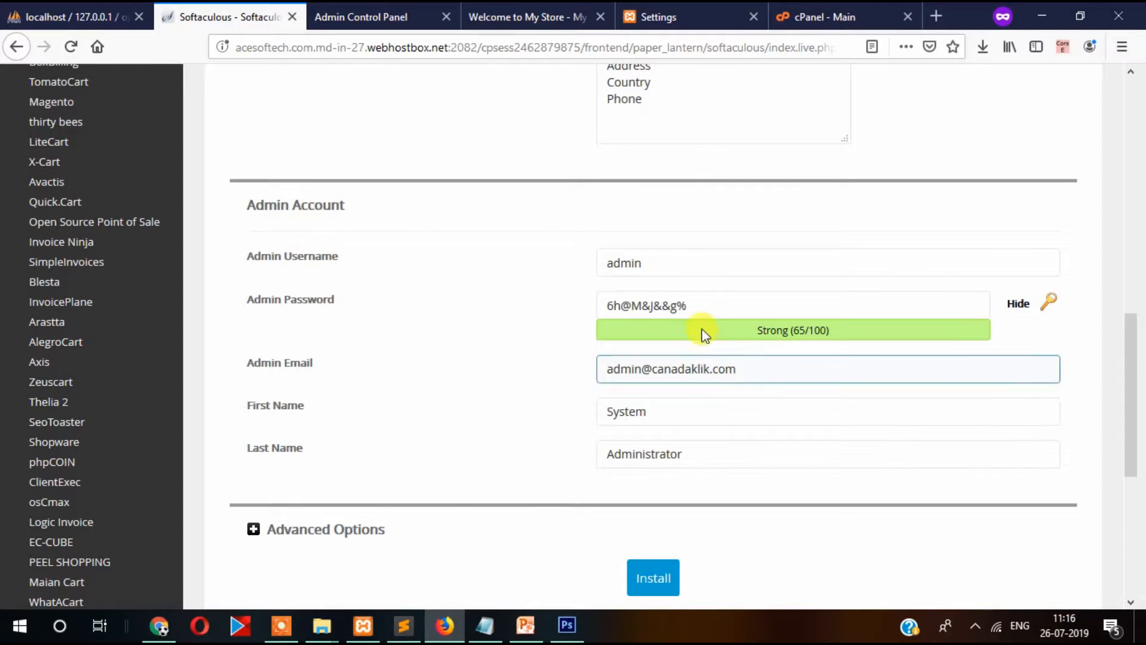
# Replace the generated admin password with a simple new password.
pyautogui.click(692, 302)
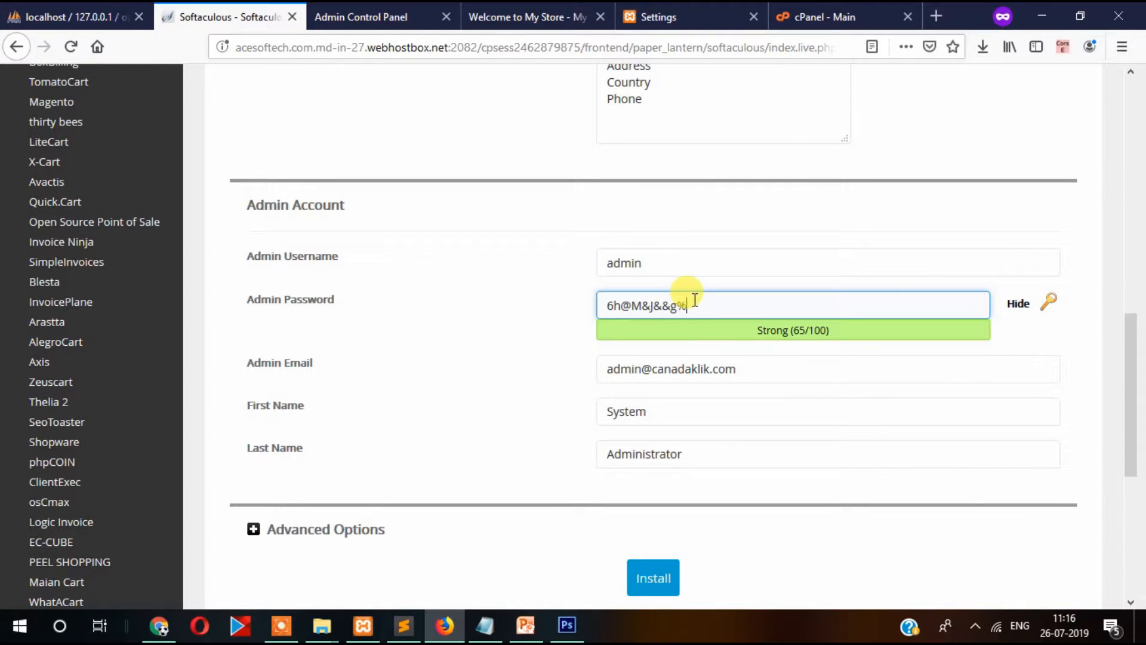
pyautogui.press('BackSpace')
pyautogui.press('BackSpace')
pyautogui.press('BackSpace')
pyautogui.press('BackSpace')
pyautogui.press('BackSpace')
pyautogui.press('BackSpace')
pyautogui.press('BackSpace')
pyautogui.press('BackSpace')
pyautogui.press('BackSpace')
pyautogui.press('BackSpace')
pyautogui.write('admin')
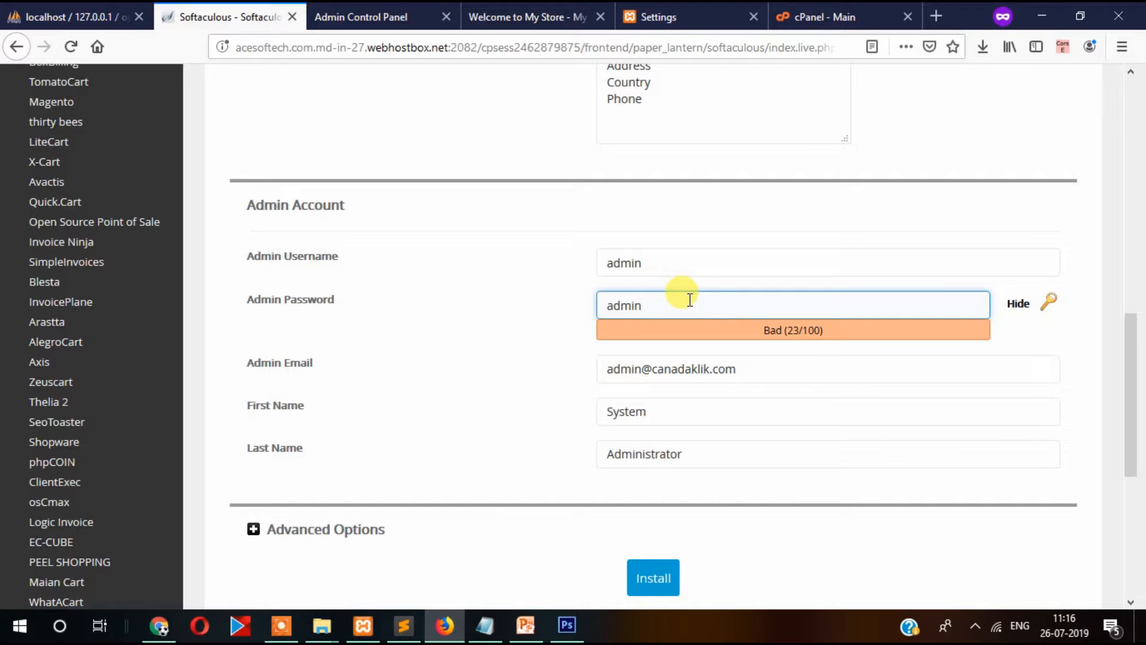
pyautogui.scroll(-2, 520, 345)
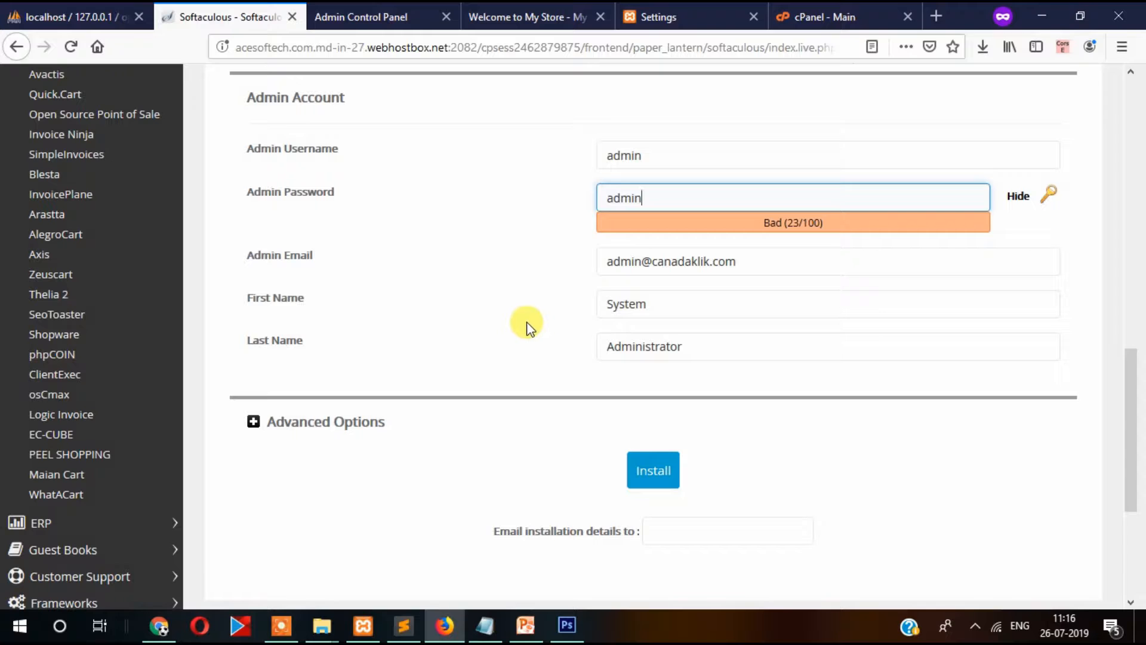
pyautogui.click(524, 271)
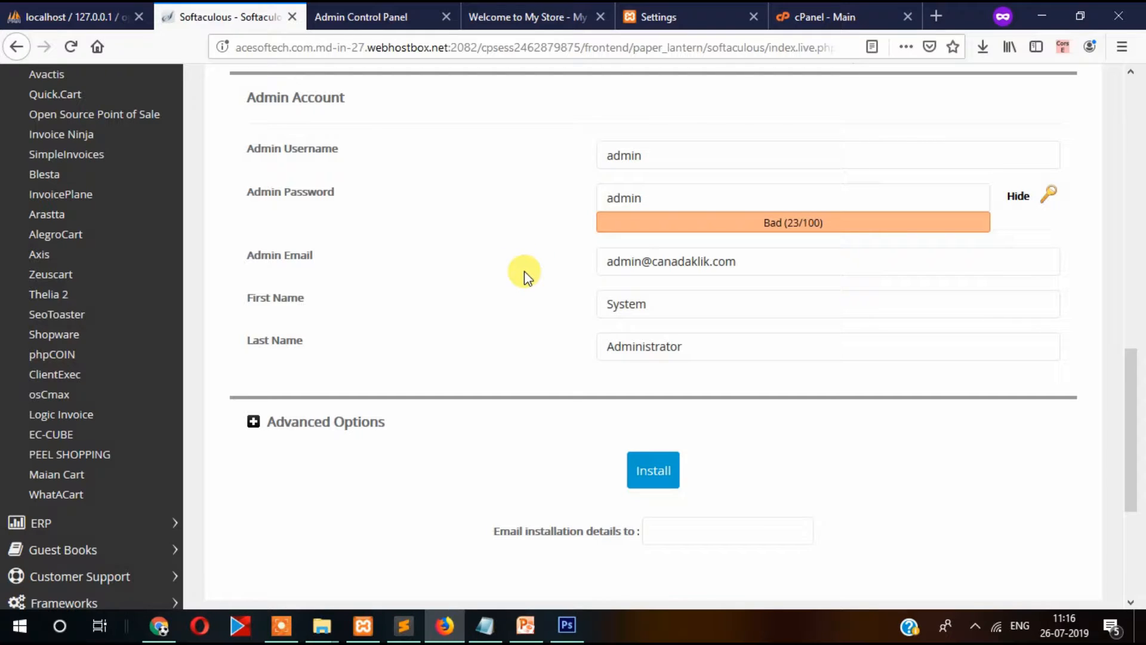
# Review the admin e-mail address and start the OpenCart installation.
pyautogui.click(762, 265)
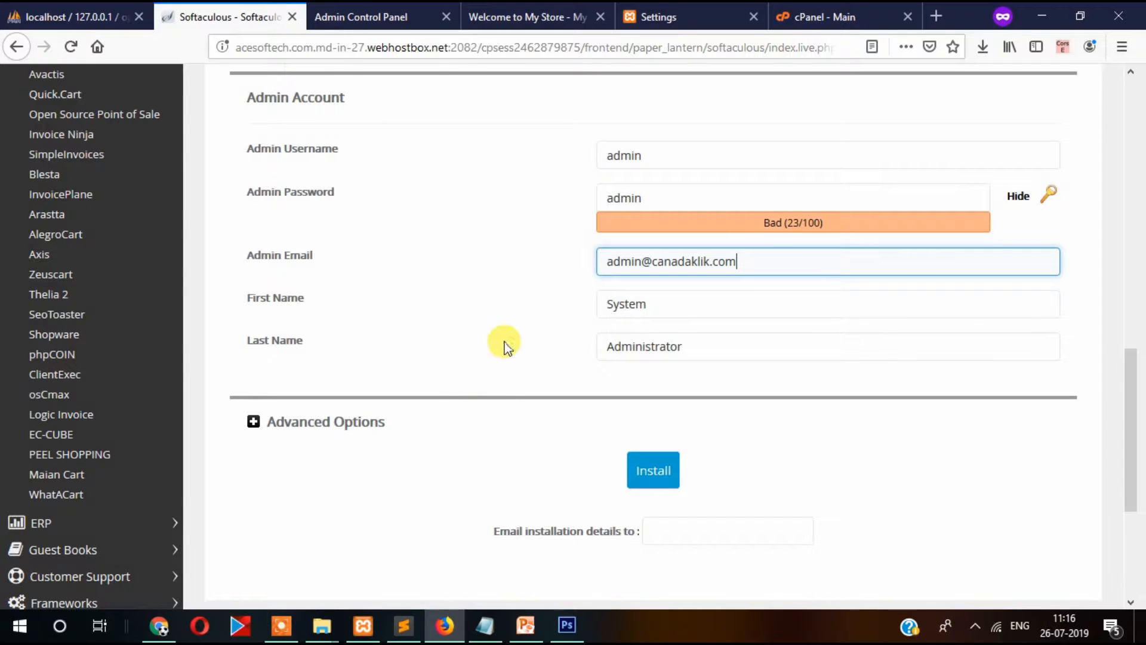
pyautogui.scroll(-2, 526, 363)
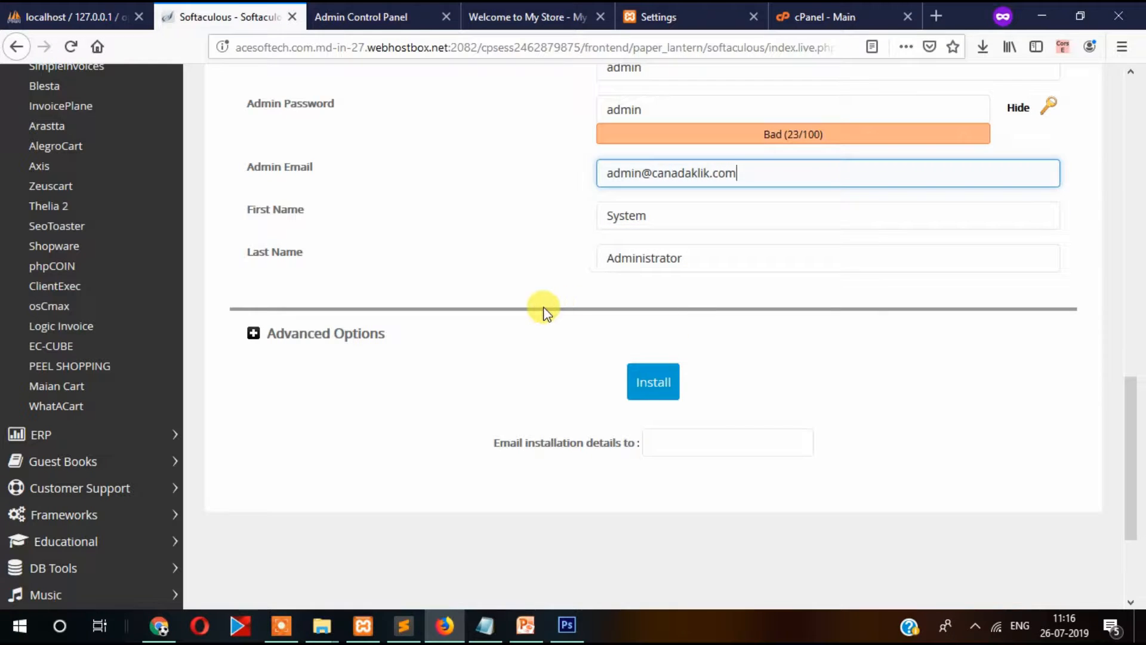
pyautogui.click(596, 363)
pyautogui.click(650, 394)
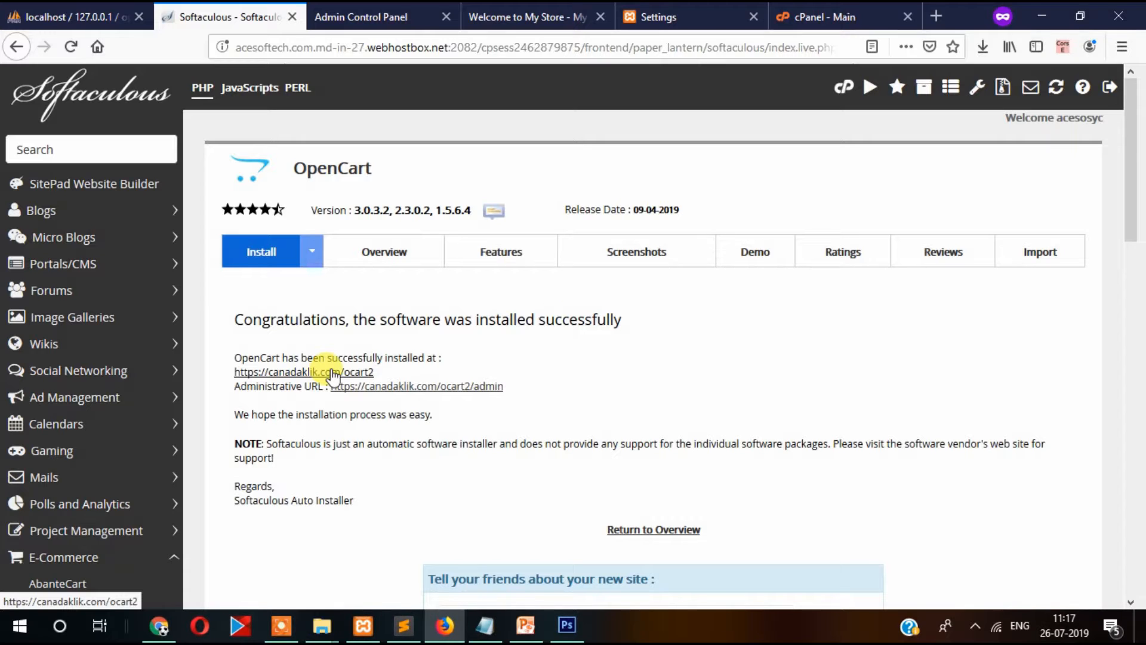
# Open the installed store URL and the /ocart2/admin URL in background tabs.
pyautogui.middleClick(333, 373)
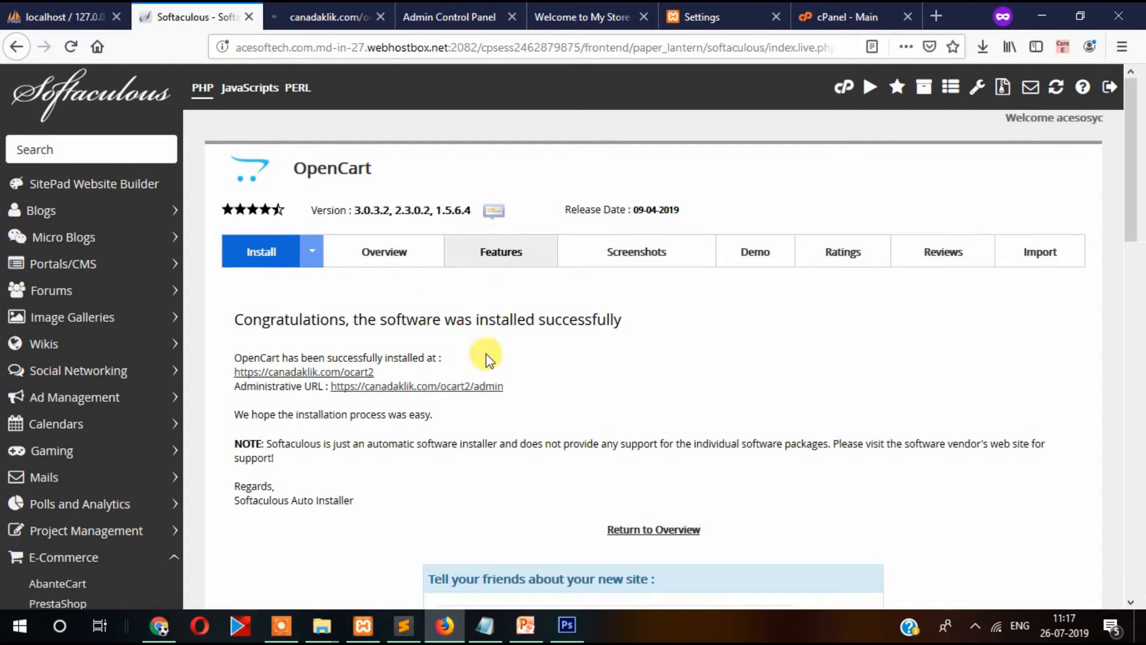
pyautogui.middleClick(415, 388)
# Check between the store and admin tabs until Your Store loads, then scroll down the storefront.
pyautogui.click(269, 11)
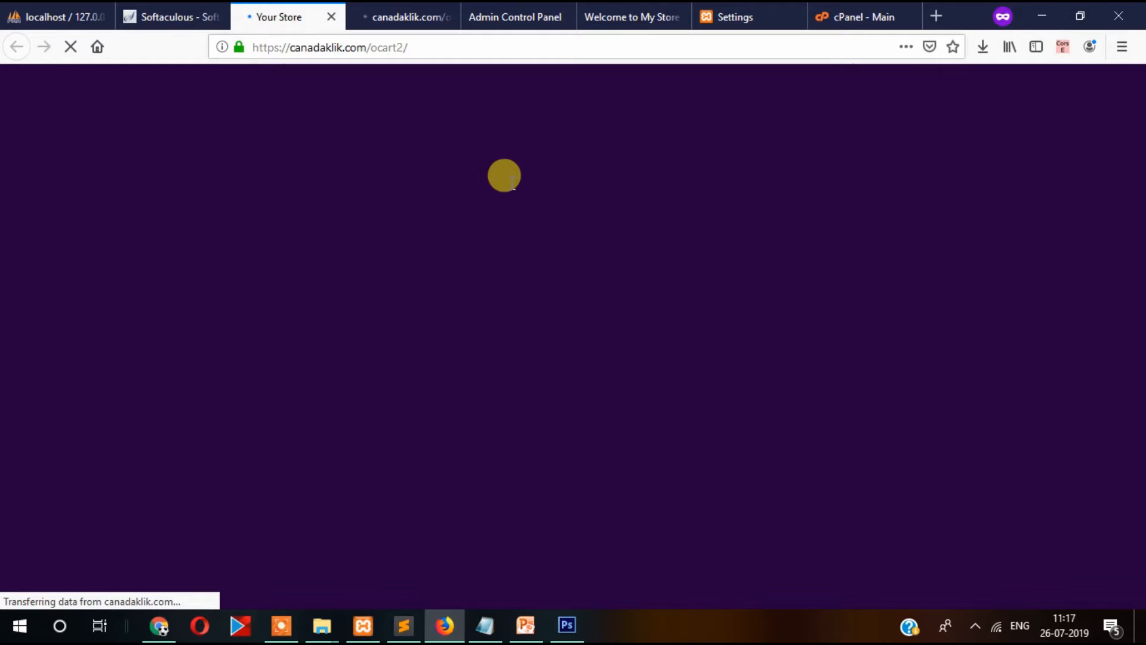
pyautogui.click(397, 14)
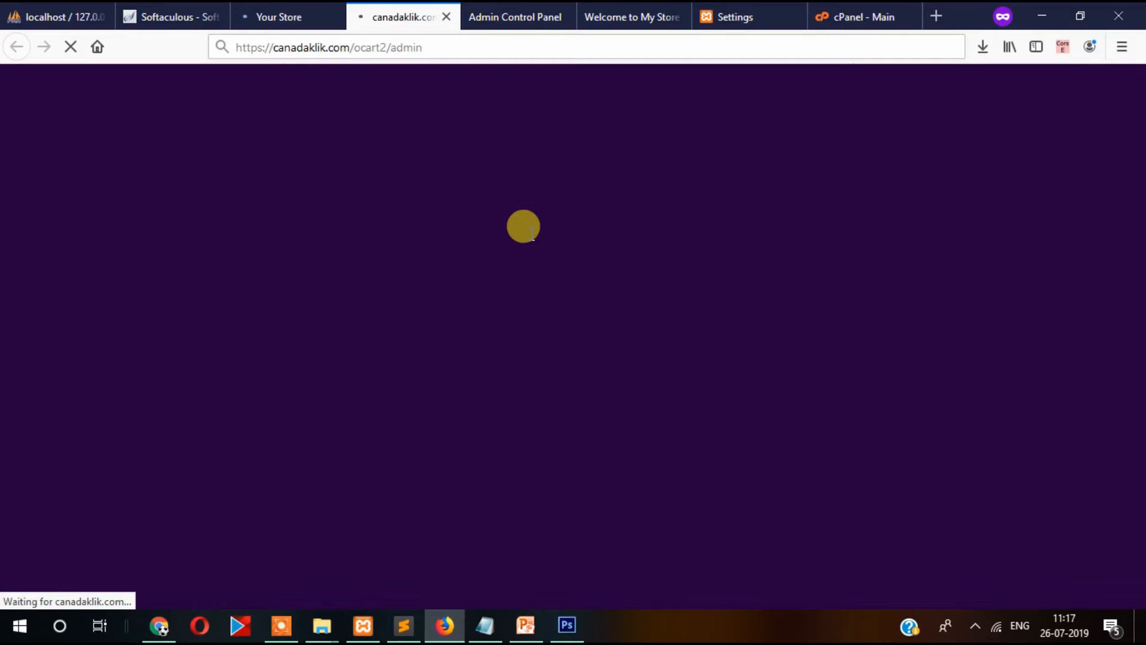
pyautogui.click(291, 16)
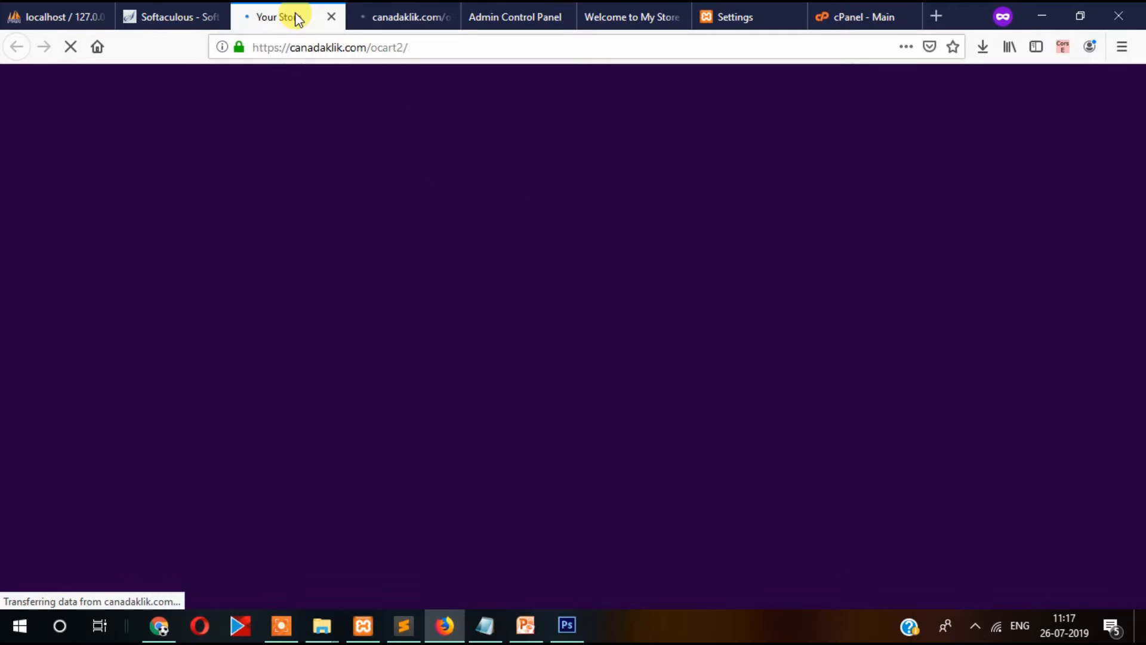
pyautogui.click(382, 15)
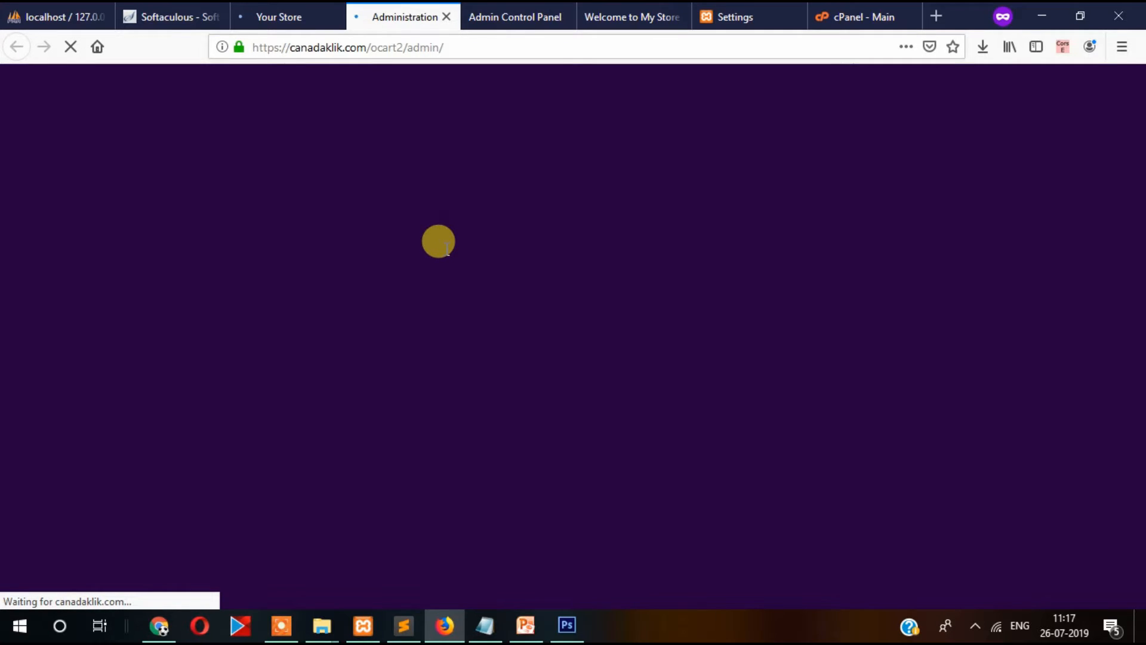
pyautogui.click(290, 13)
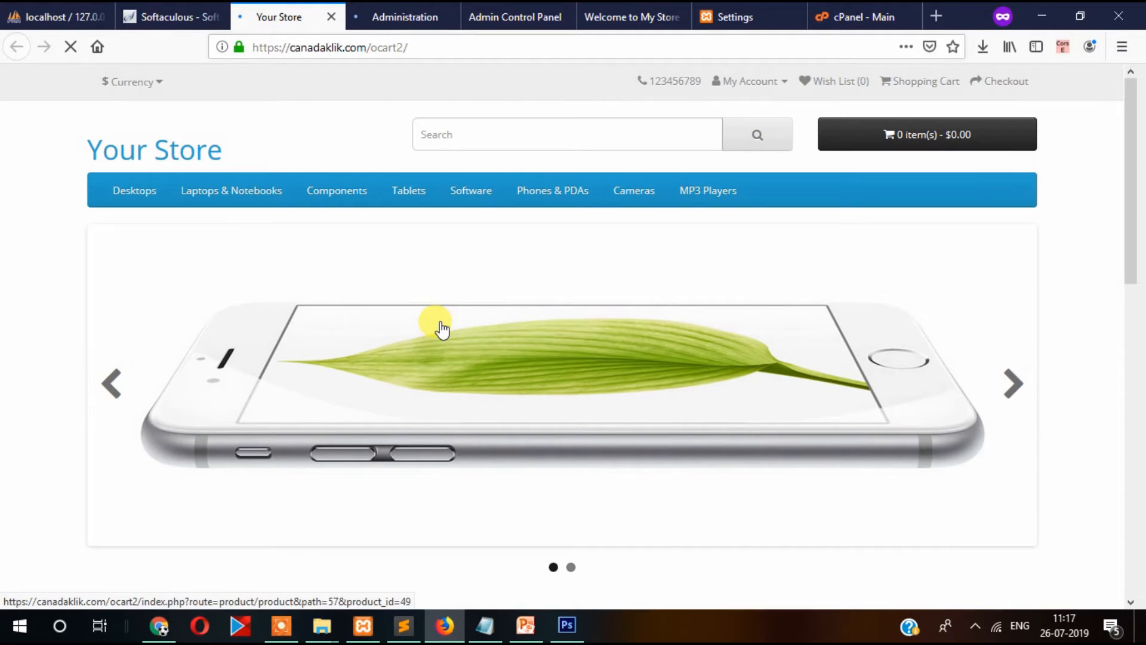
pyautogui.scroll(-10, 890, 292)
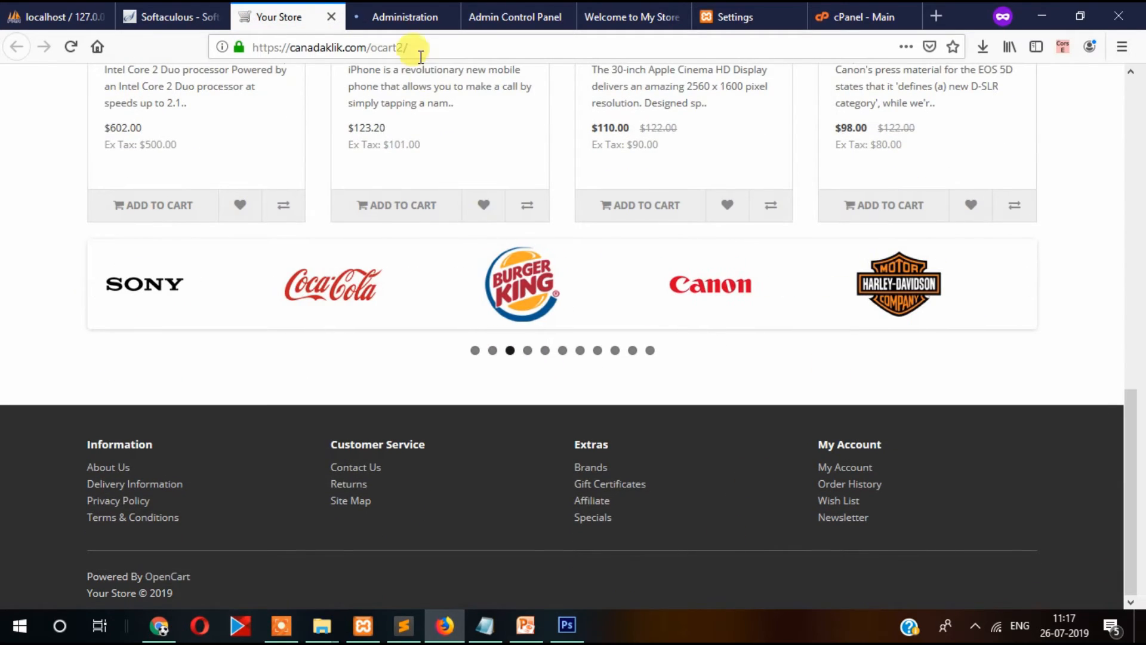
pyautogui.click(394, 16)
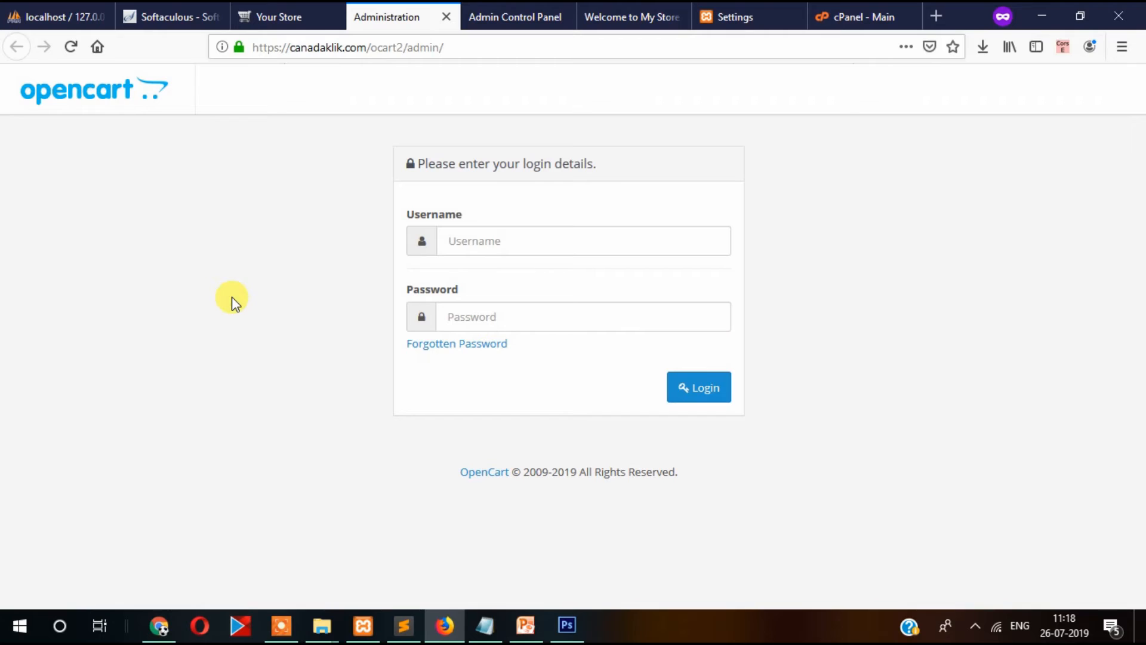
# Log in to the OpenCart admin with the administrator username and password.
pyautogui.click(503, 247)
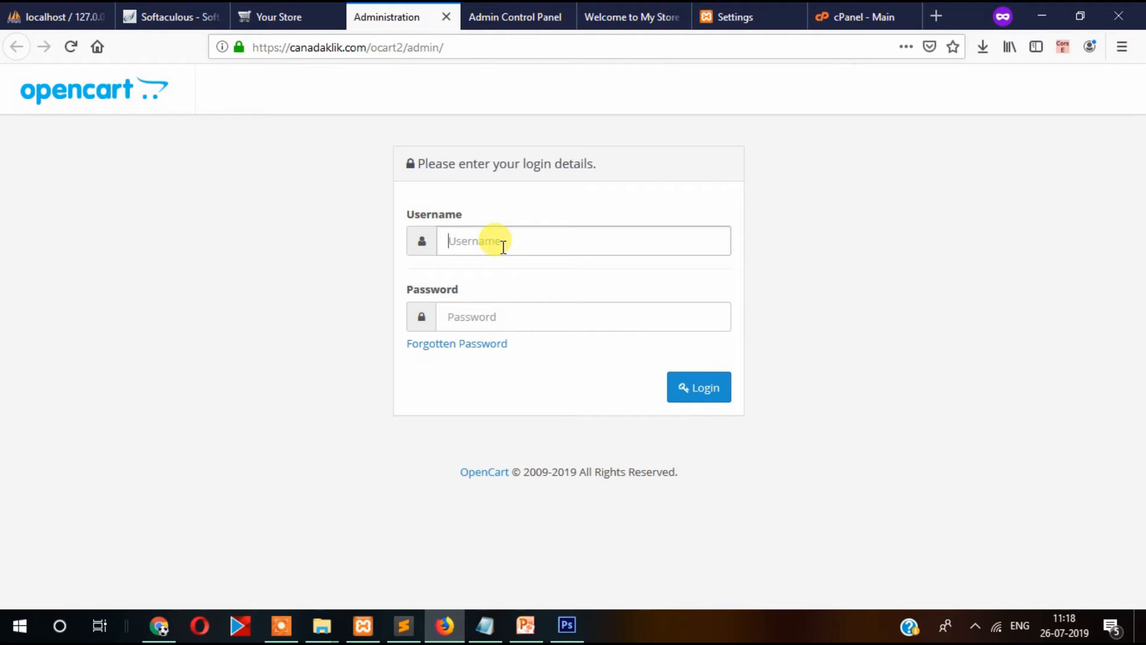
pyautogui.write('admin')
pyautogui.press('Tab')
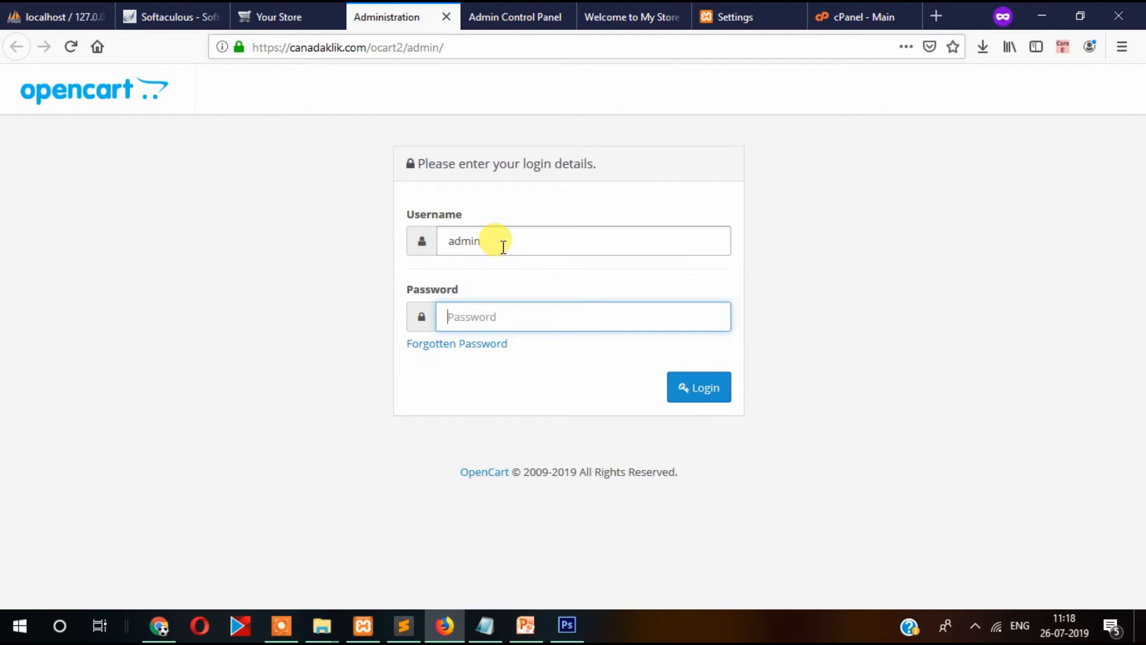
pyautogui.write('admin')
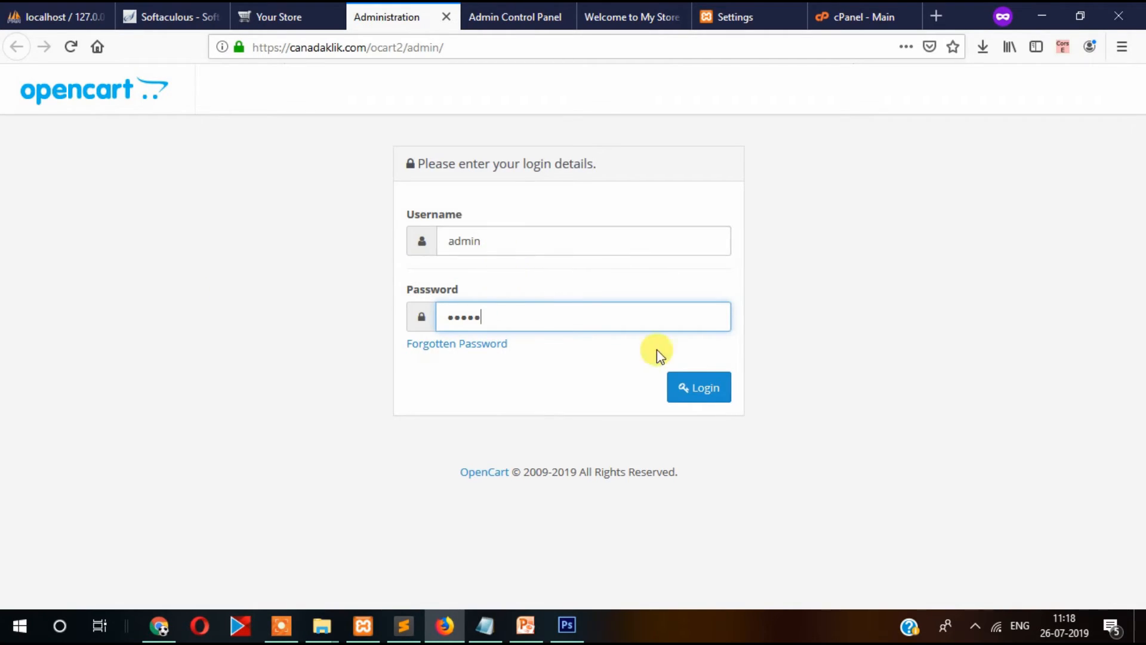
pyautogui.click(703, 396)
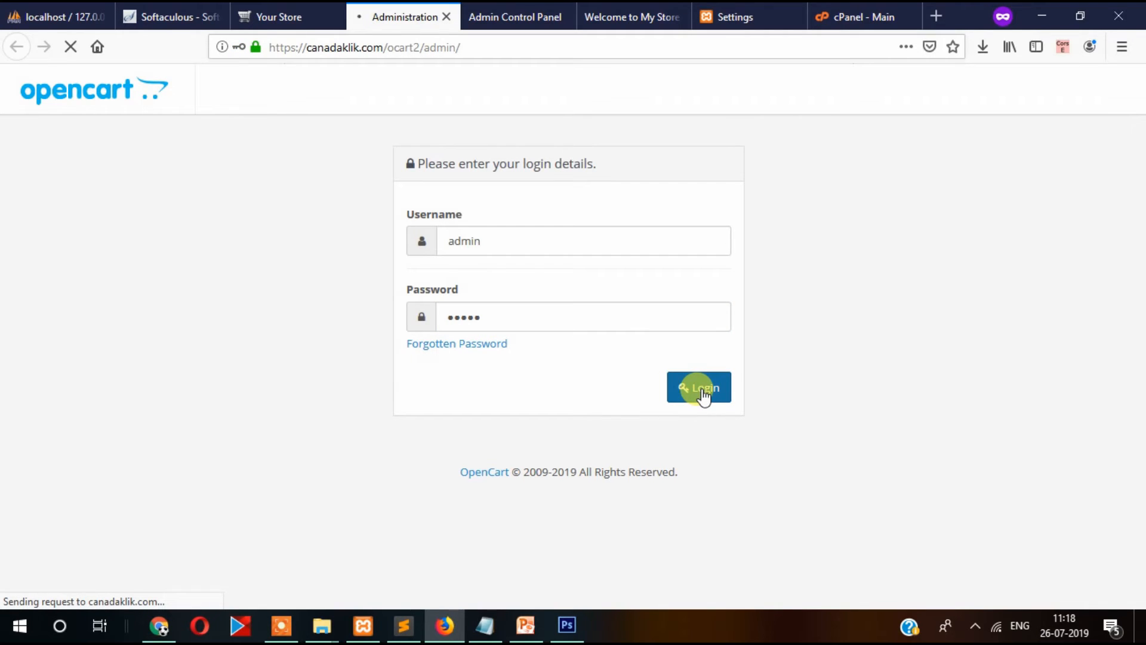